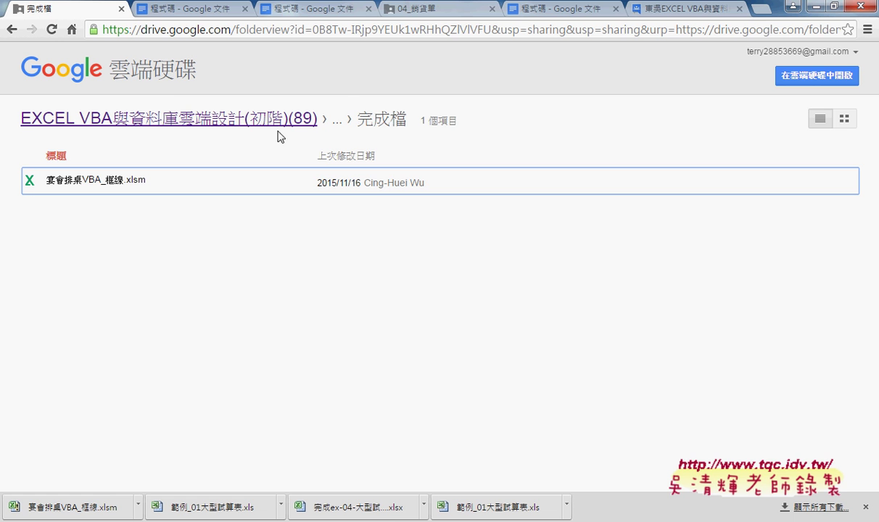
Return to the 範例_宴會排桌(框線物件) Drive folder and highlight 框線物件 in its name.
click(12, 30)
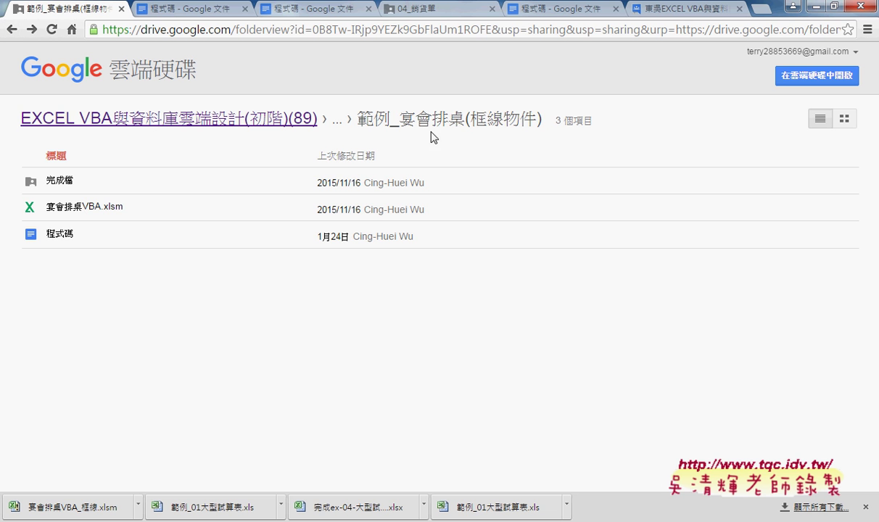
drag(543, 118, 466, 125)
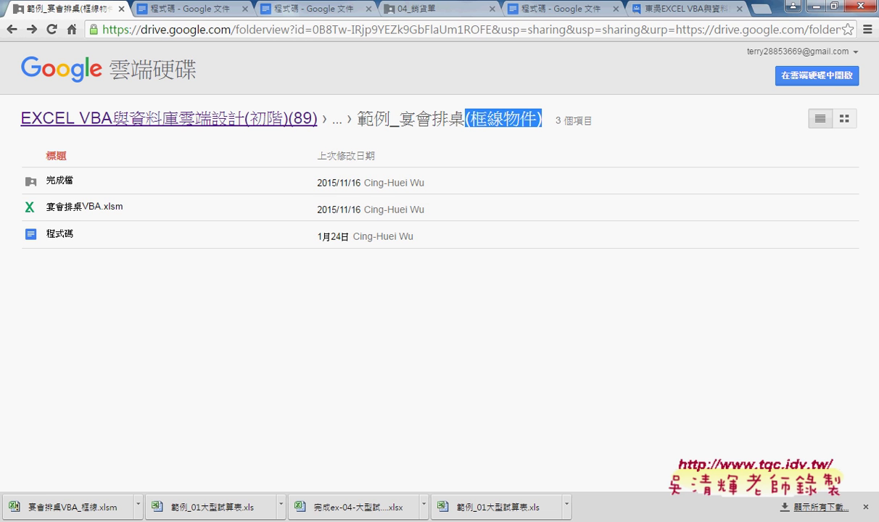
click(239, 519)
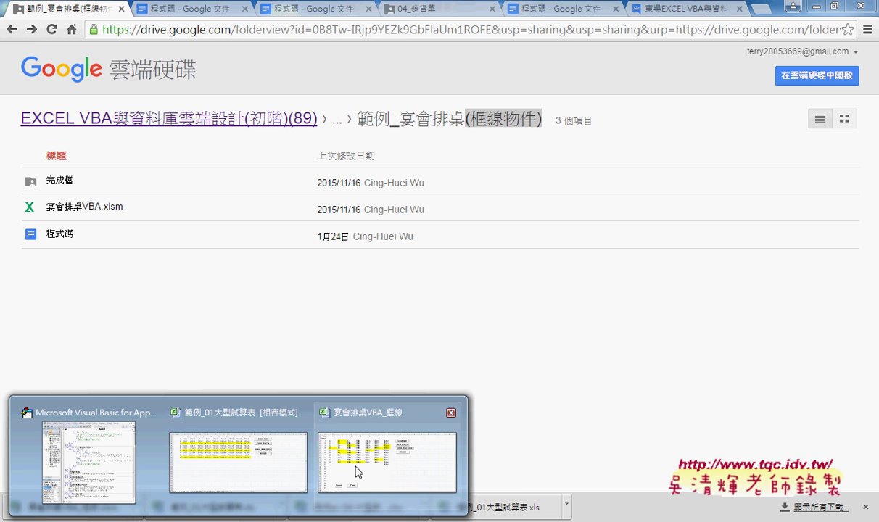
Bring up the seating workbook, select guest names B2:B23 on the List sheet, then return to the Table sheet.
click(392, 466)
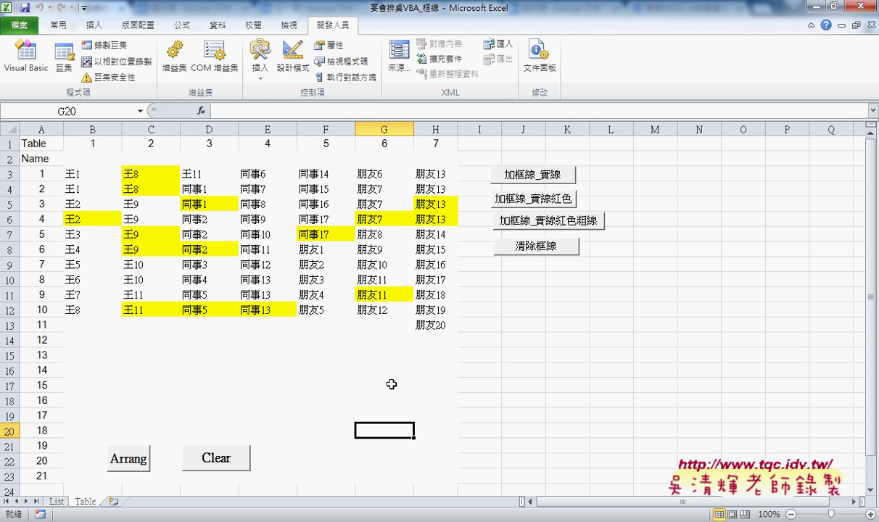
click(56, 502)
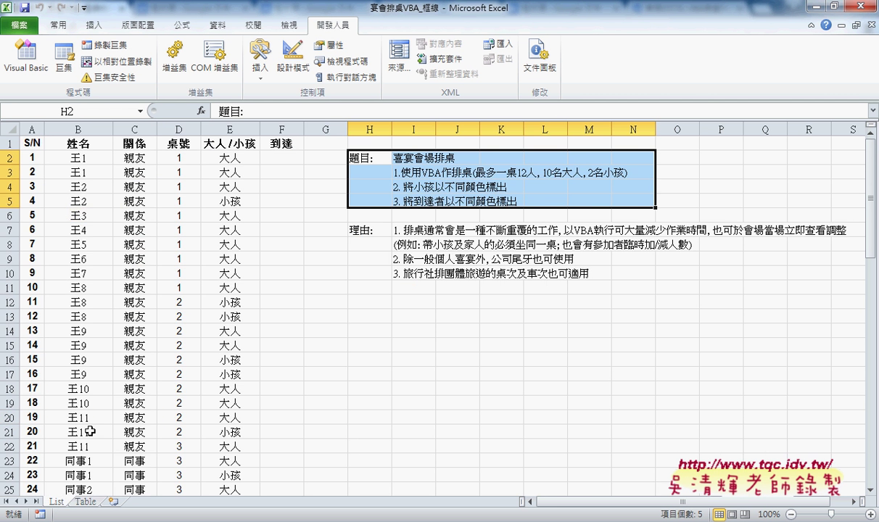
click(85, 156)
drag(85, 156, 87, 458)
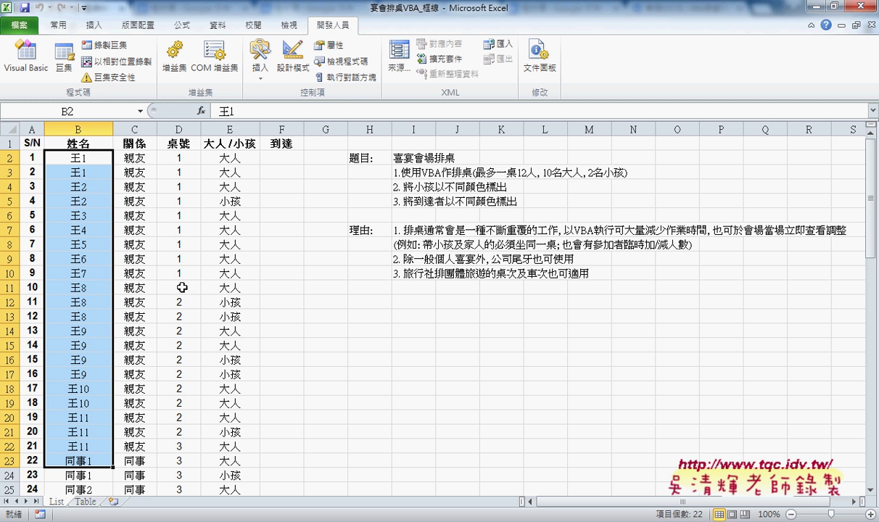
scroll(181, 288, down, 1)
scroll(182, 288, down, 5)
scroll(181, 289, down, 3)
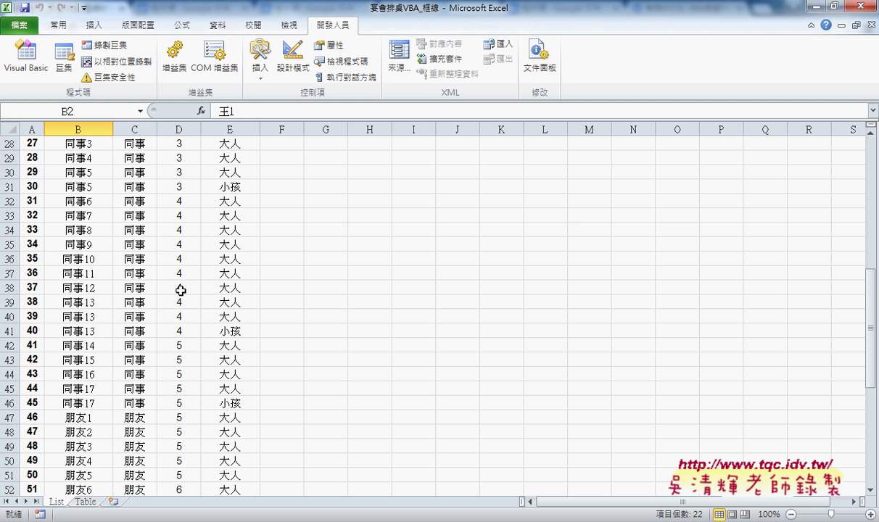
click(86, 501)
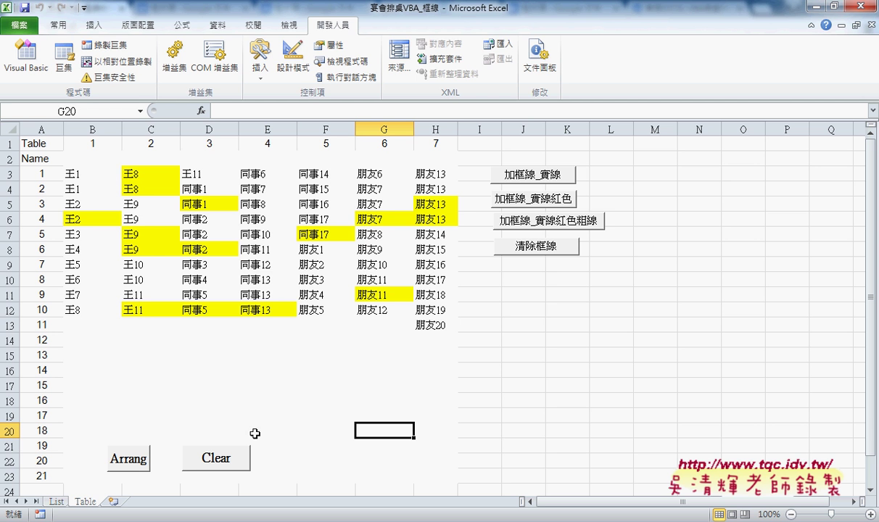
click(218, 459)
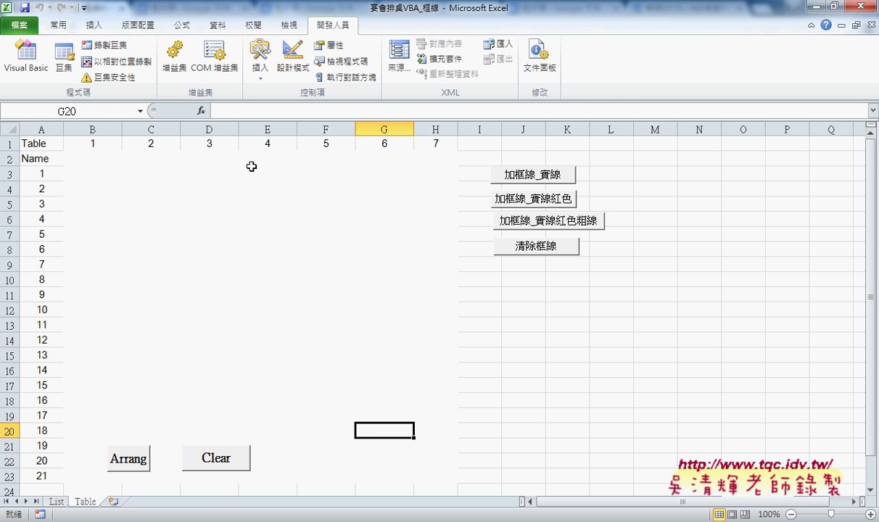
click(134, 467)
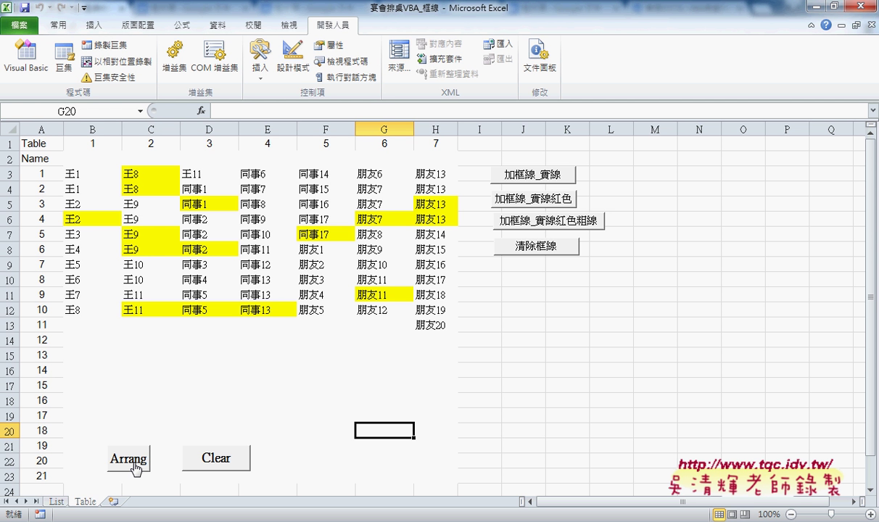
Select the seating range B3:H13 and show the Home ribbon's border style list.
mouse_move(72, 174)
mouse_down()
mouse_move(240, 283)
mouse_move(435, 325)
mouse_up()
click(58, 25)
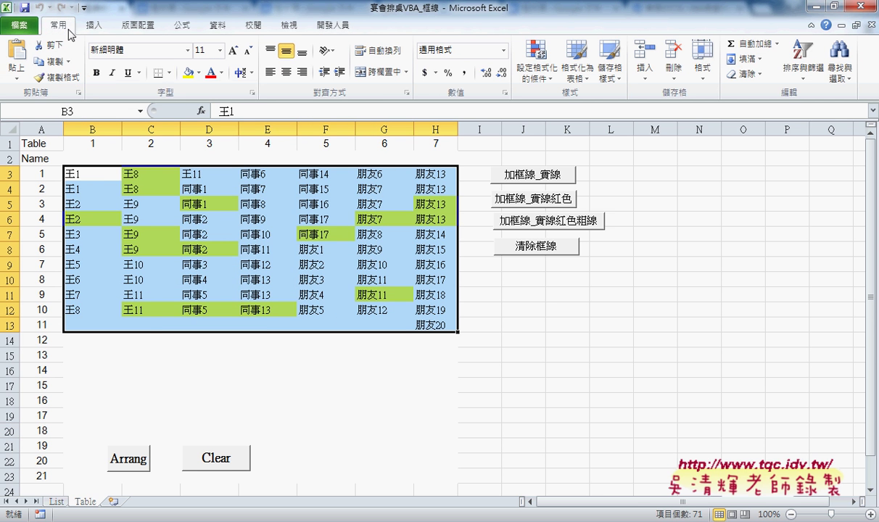
click(169, 72)
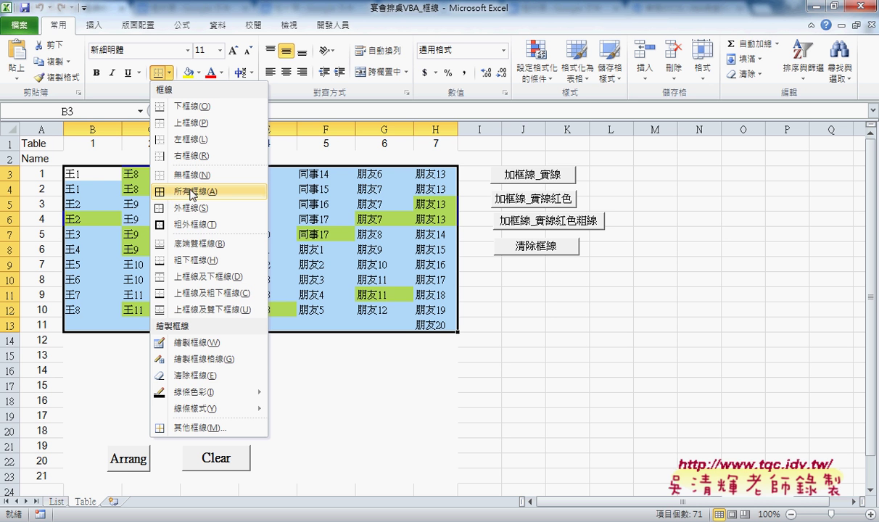
Open the Arrang button's assigned macro in a maximized VBA editor.
right_click(125, 457)
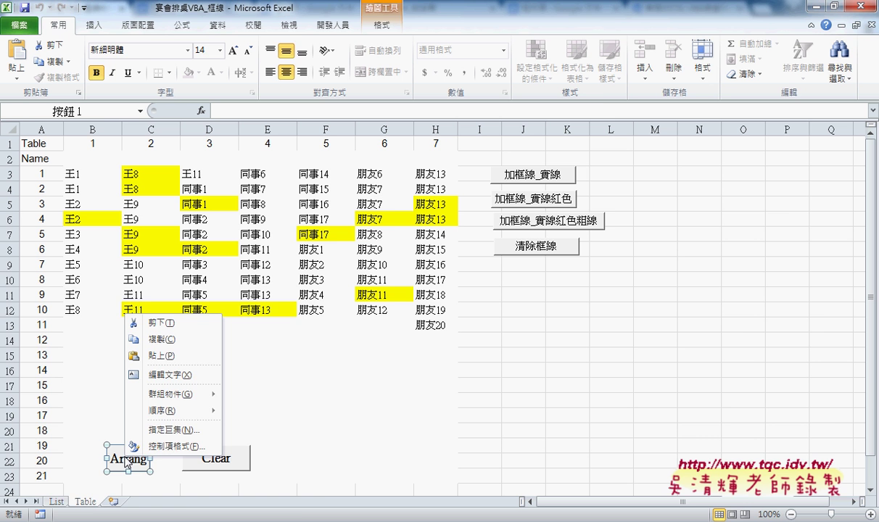
click(173, 430)
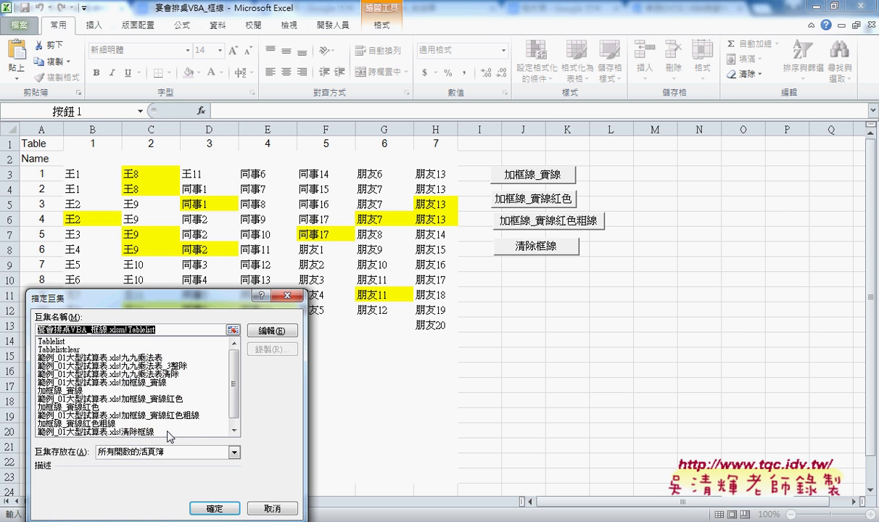
click(263, 330)
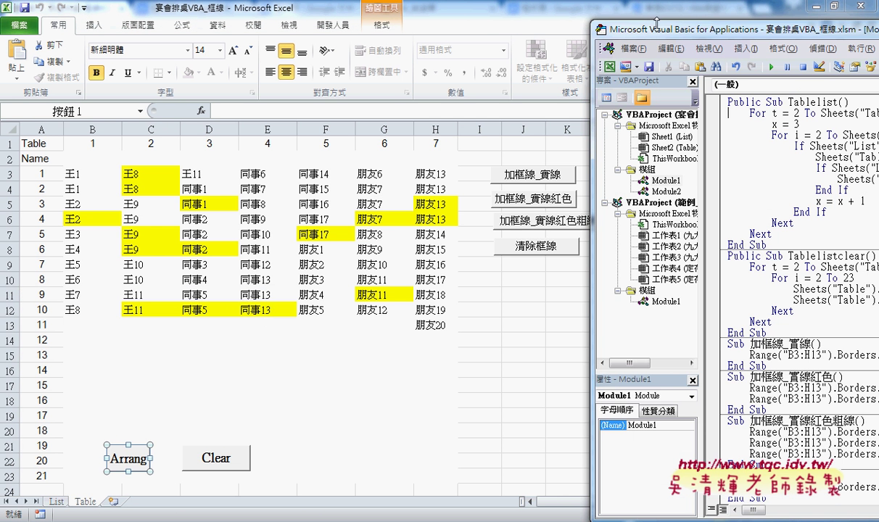
drag(623, 29, 229, 15)
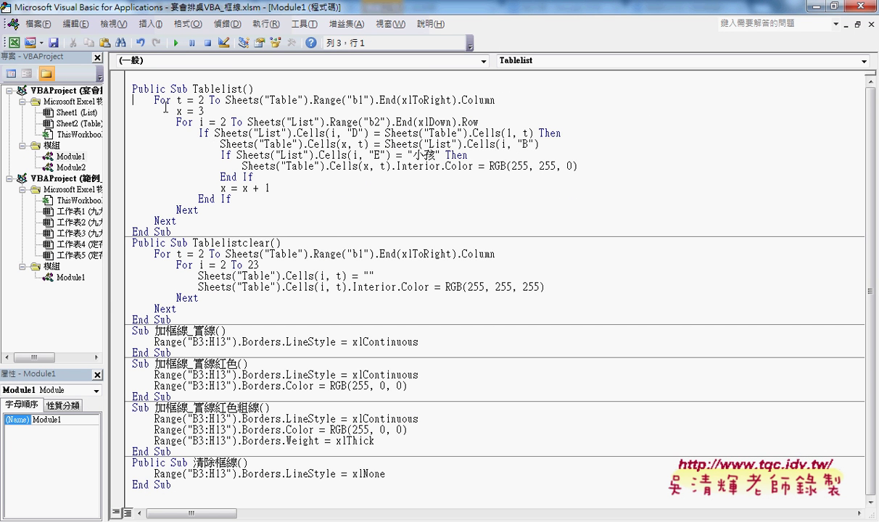
Walk through the For t / For i loops, End If and Next lines, then close the editor.
click(188, 121)
click(200, 198)
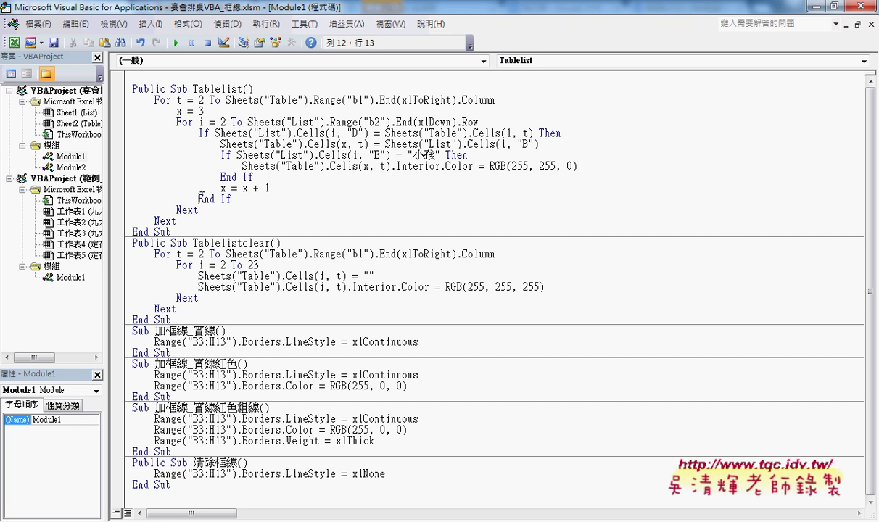
click(216, 147)
click(227, 176)
click(160, 100)
click(157, 221)
click(174, 122)
click(188, 210)
click(835, 7)
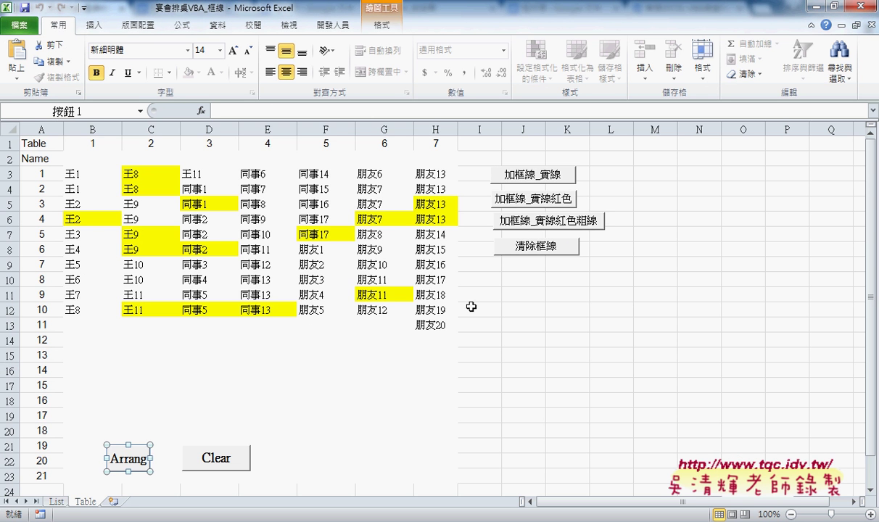
Run 加框線_實線, 加框線_實線紅色 and 加框線_實線紅色粗線 on the table, then clear borders with 清除框線.
click(420, 368)
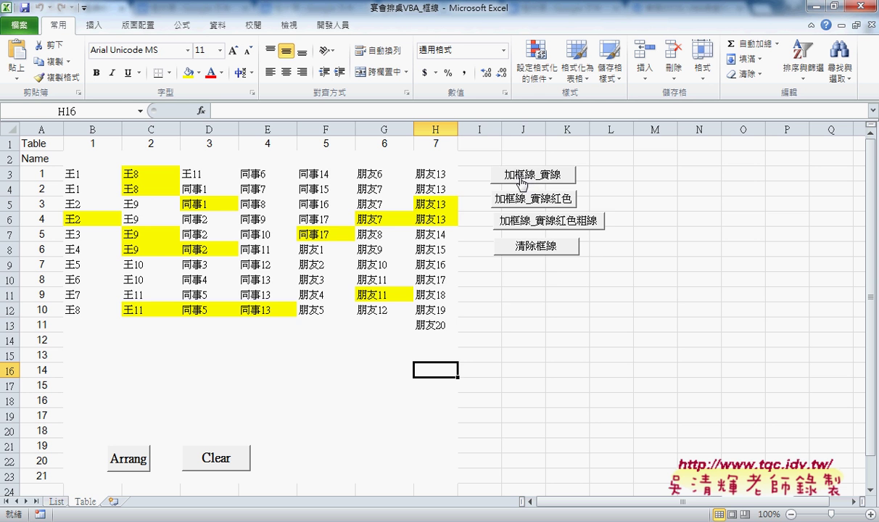
click(521, 183)
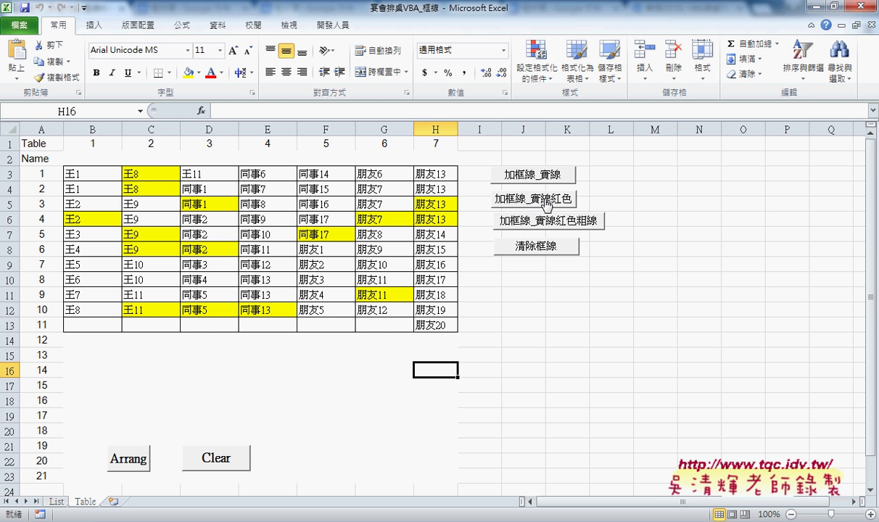
click(548, 206)
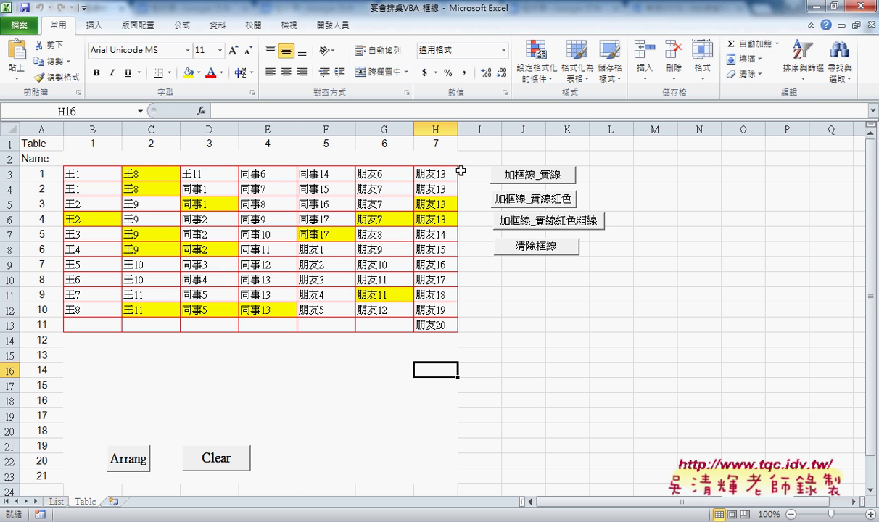
click(551, 221)
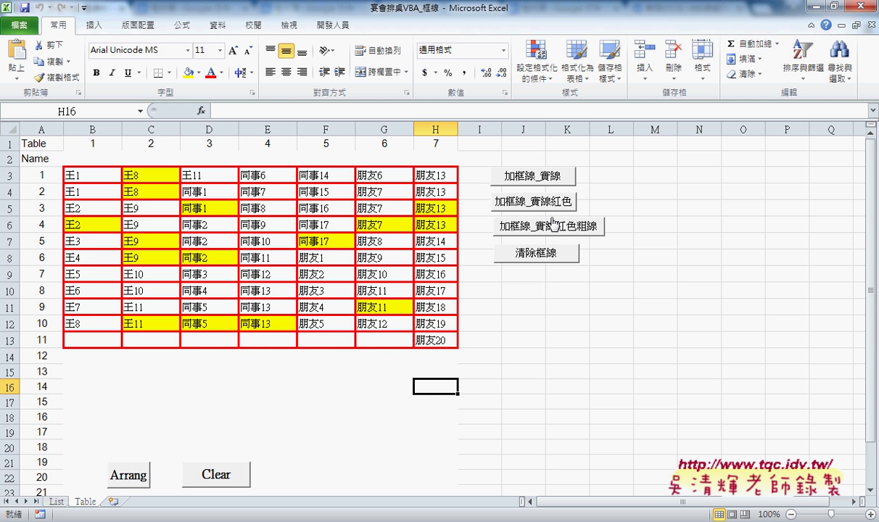
click(555, 255)
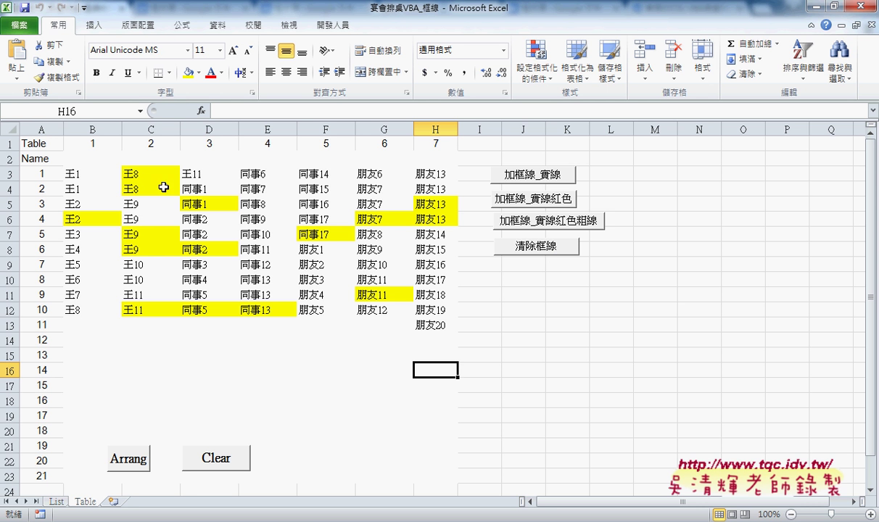
Open the 程式碼 document from the Google Drive folder in Google Docs.
mouse_move(188, 520)
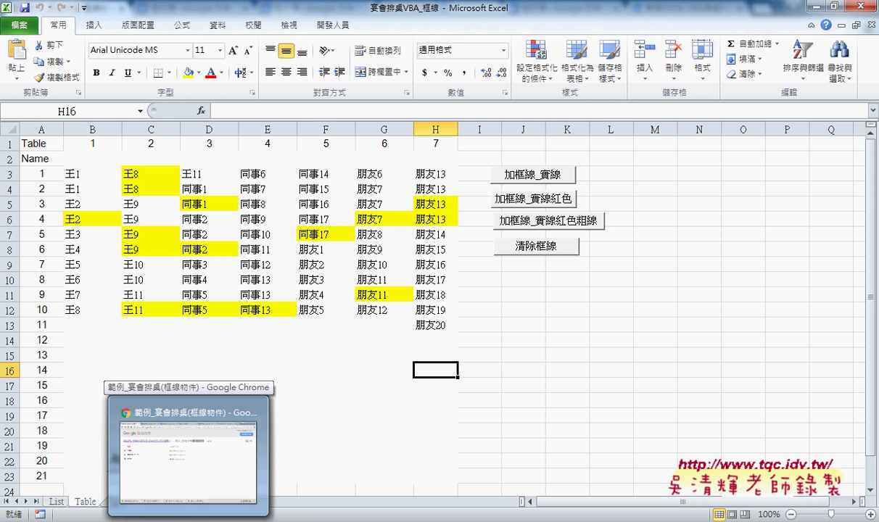
click(190, 461)
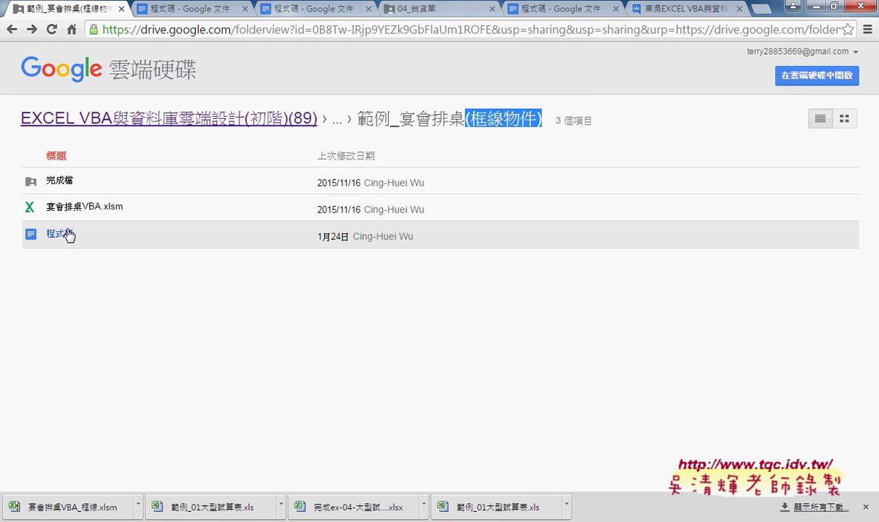
click(64, 234)
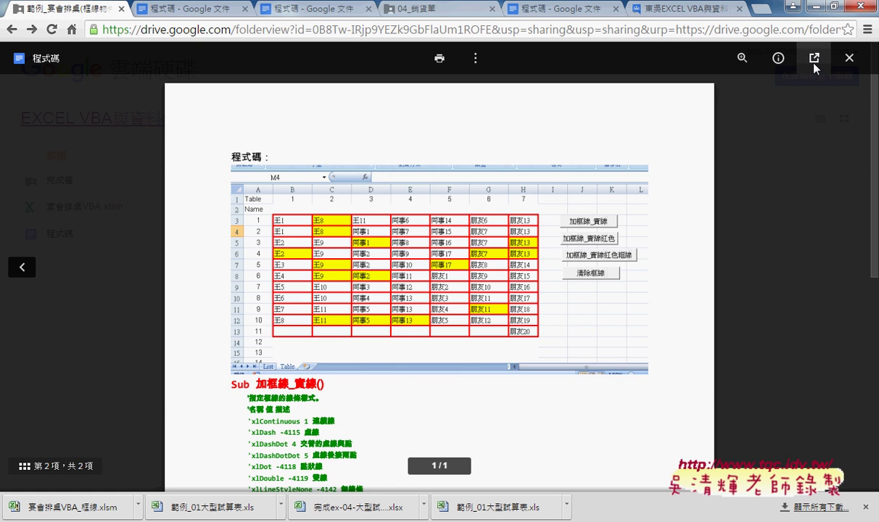
click(814, 61)
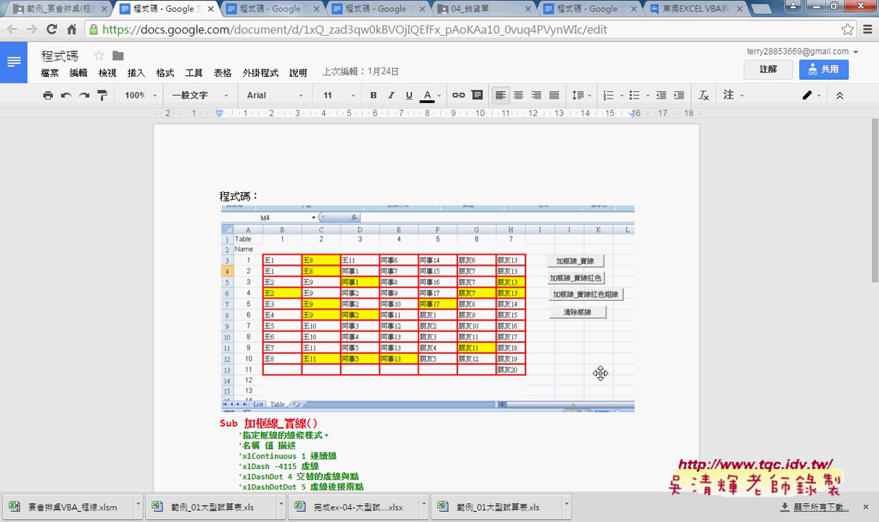
Highlight the xl prefix and the '1 連續線' description of xlContinuous in the line-style constants.
scroll(600, 374, down, 2)
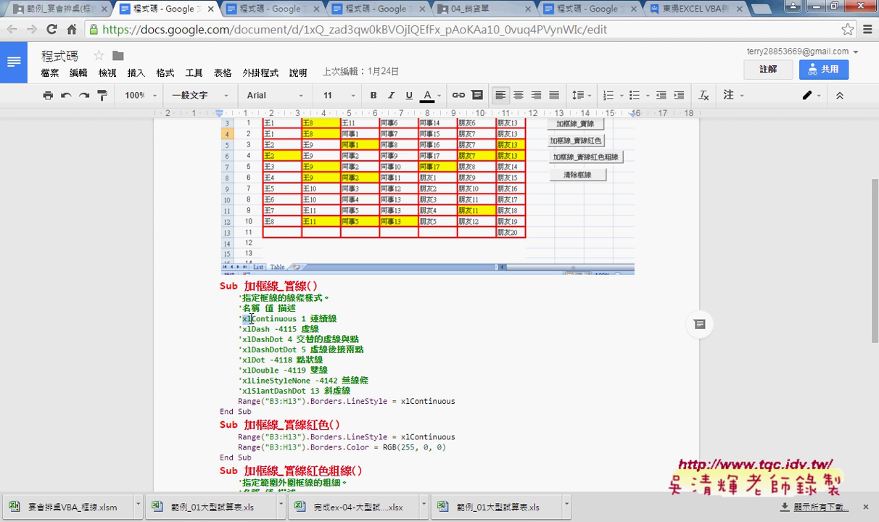
drag(243, 318, 247, 318)
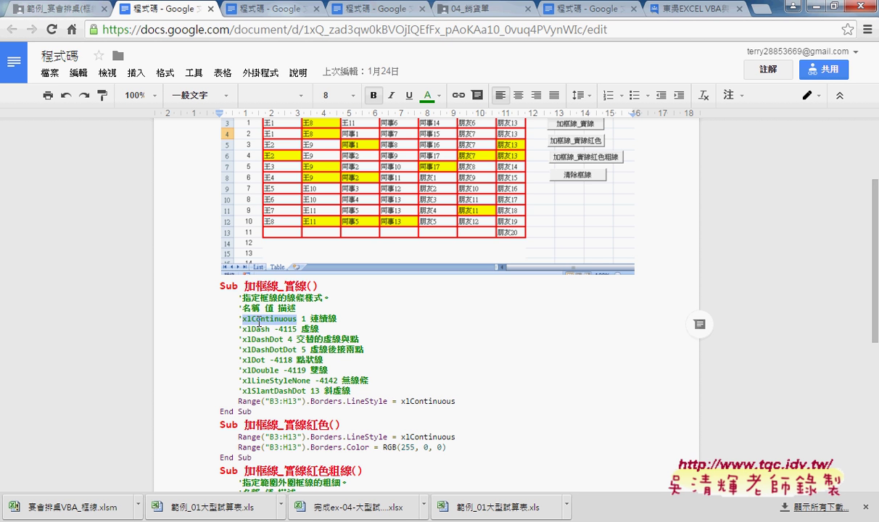
drag(337, 318, 298, 319)
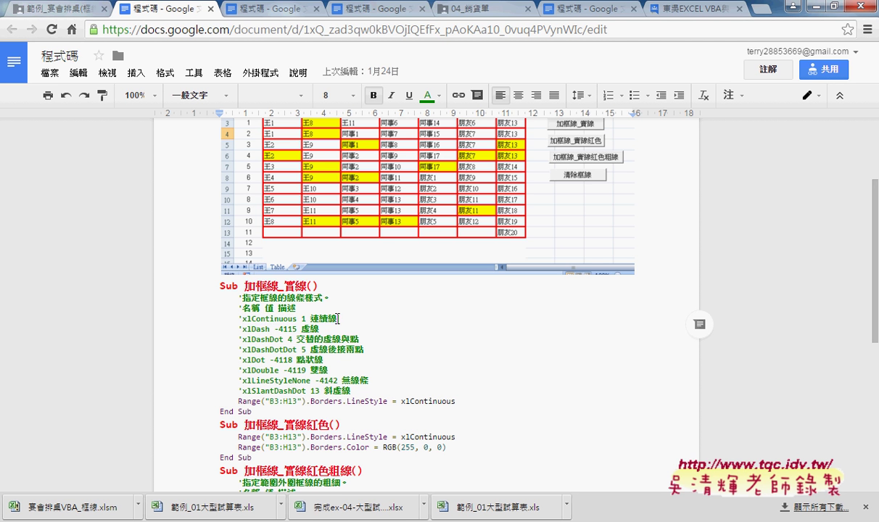
click(255, 329)
Highlight 實線 in the first macro's name and its Range("B3:H13") reference.
scroll(390, 347, down, 1)
scroll(390, 347, down, 3)
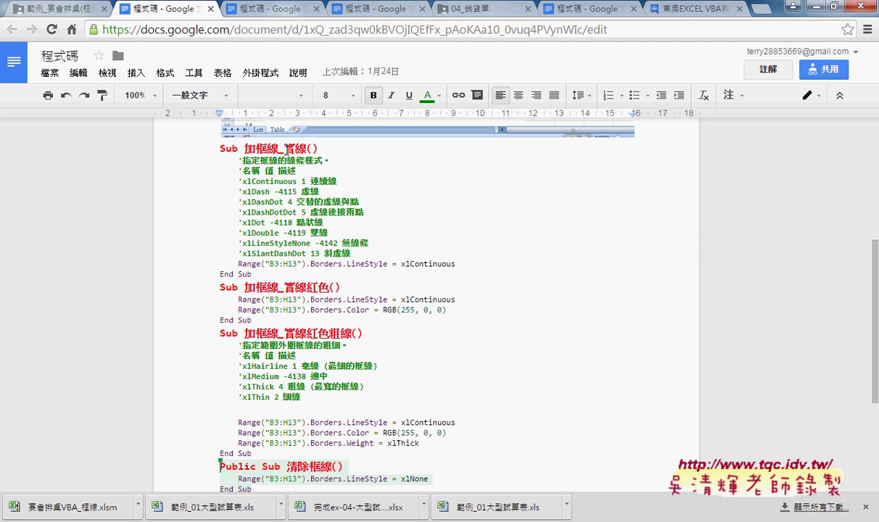
drag(284, 147, 308, 148)
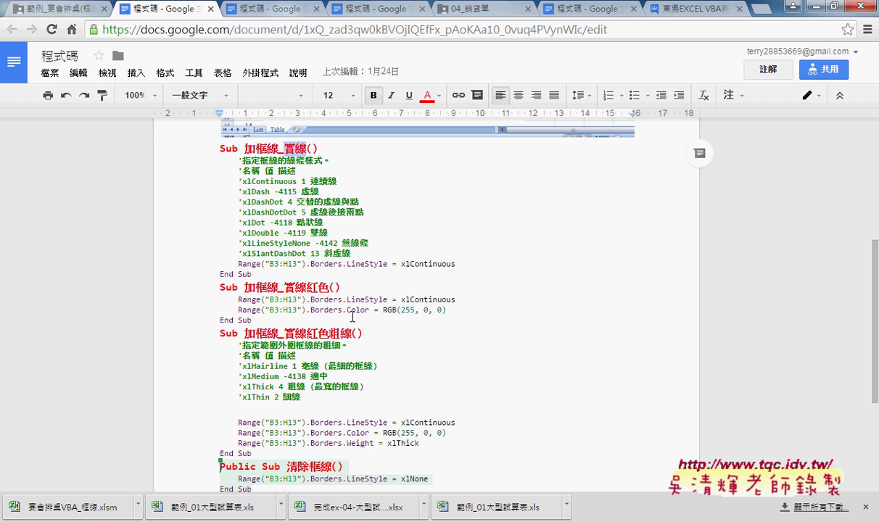
drag(238, 264, 306, 264)
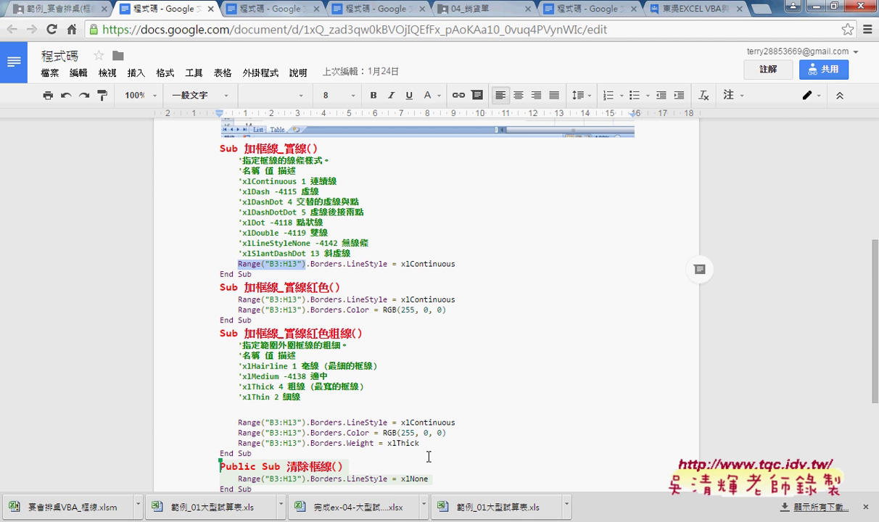
In the 宴會排桌VBA_框線 workbook, select B3:H13 and run the 加框線_實線 solid-border macro.
mouse_move(214, 506)
click(293, 438)
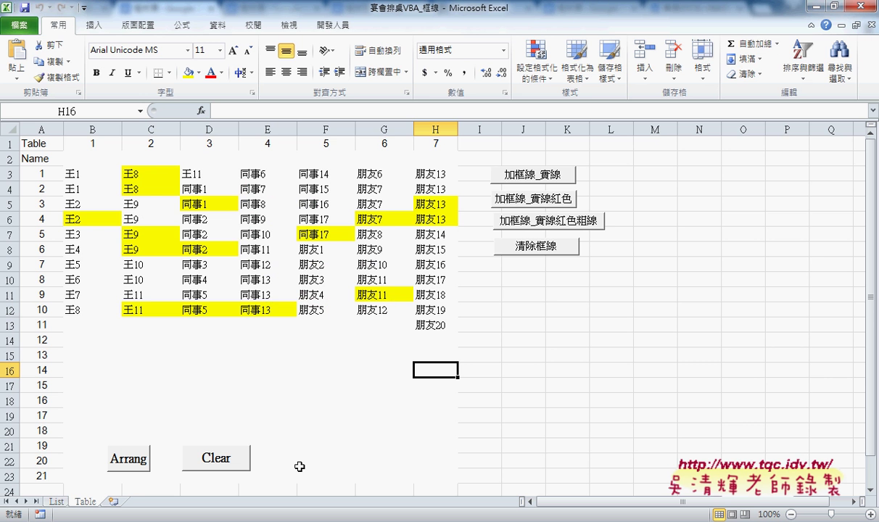
click(95, 181)
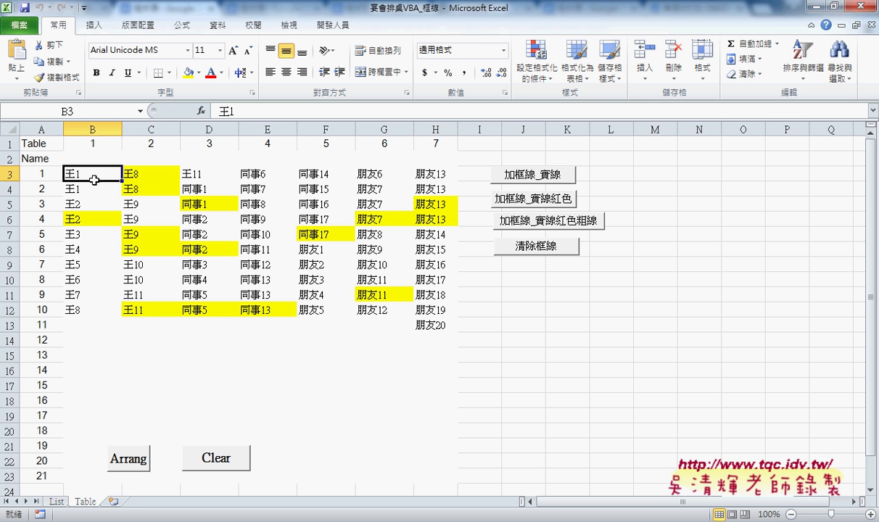
click(429, 326)
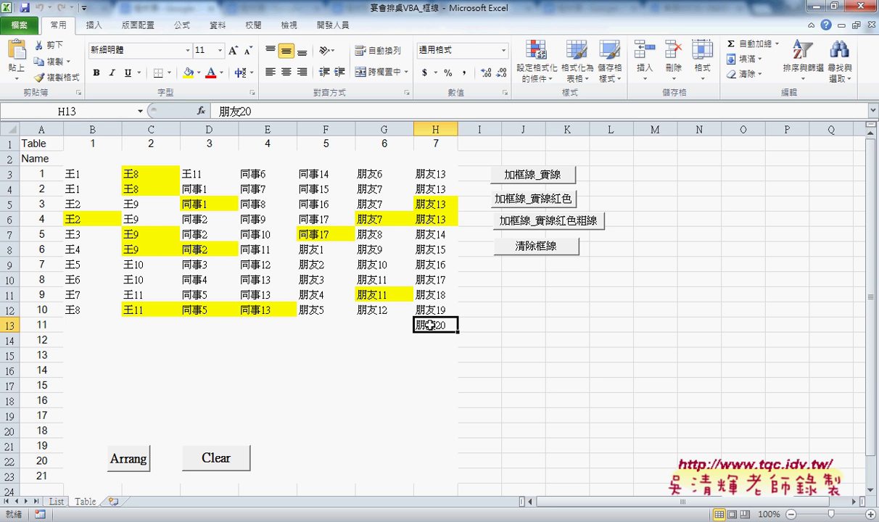
drag(96, 174, 428, 331)
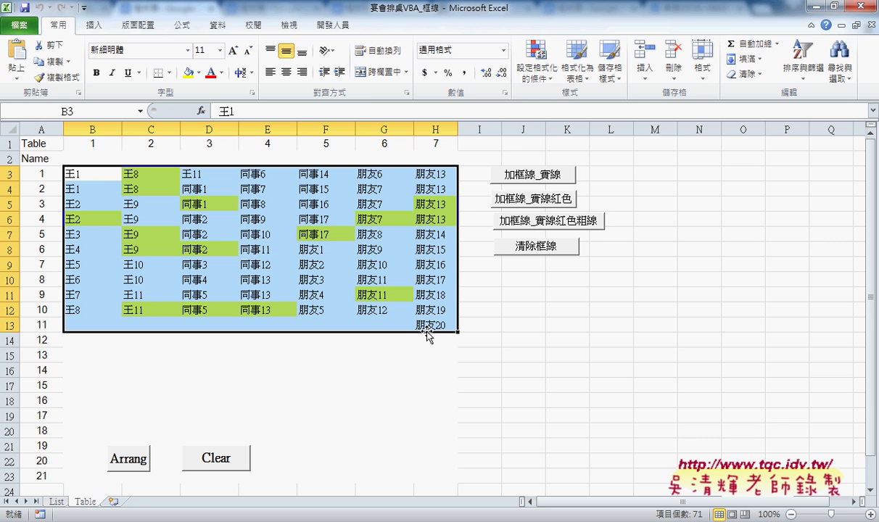
click(537, 176)
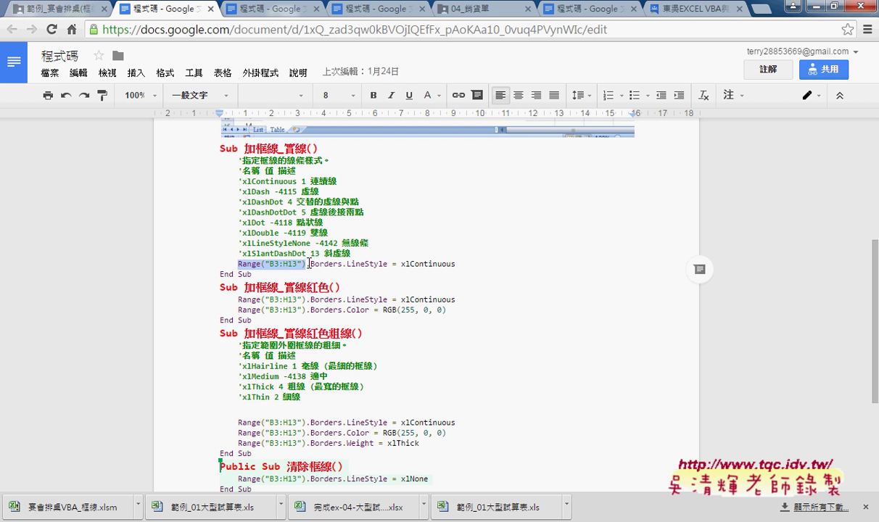
Highlight .LineStyle, then xlContinuous, then the whole Range("B3:H13") solid-border line.
click(371, 265)
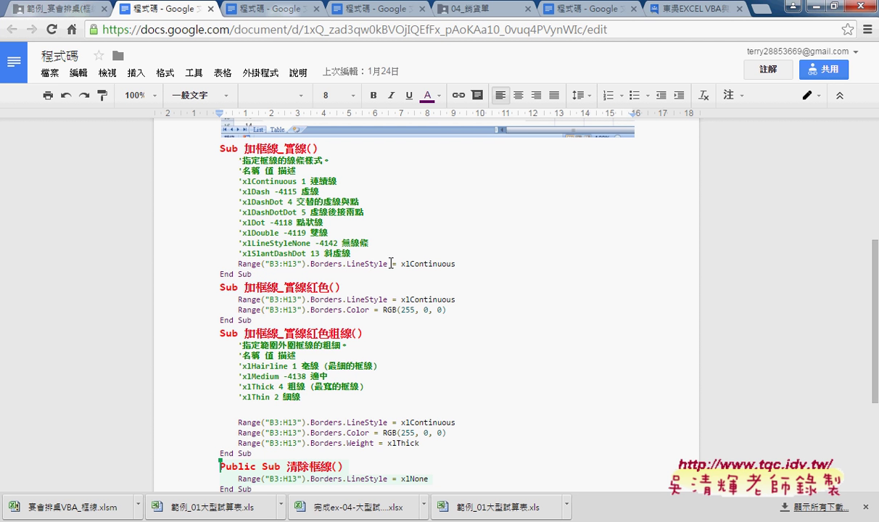
drag(387, 265, 342, 265)
drag(455, 266, 401, 265)
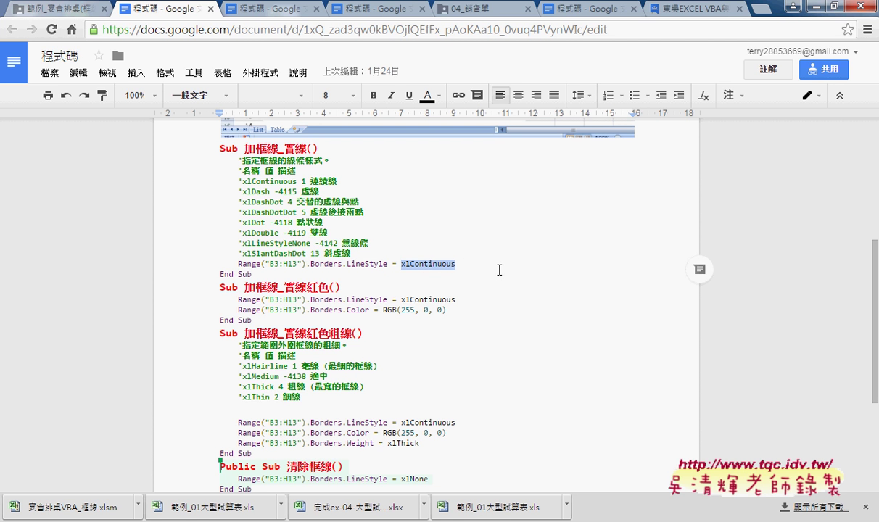
drag(490, 266, 285, 253)
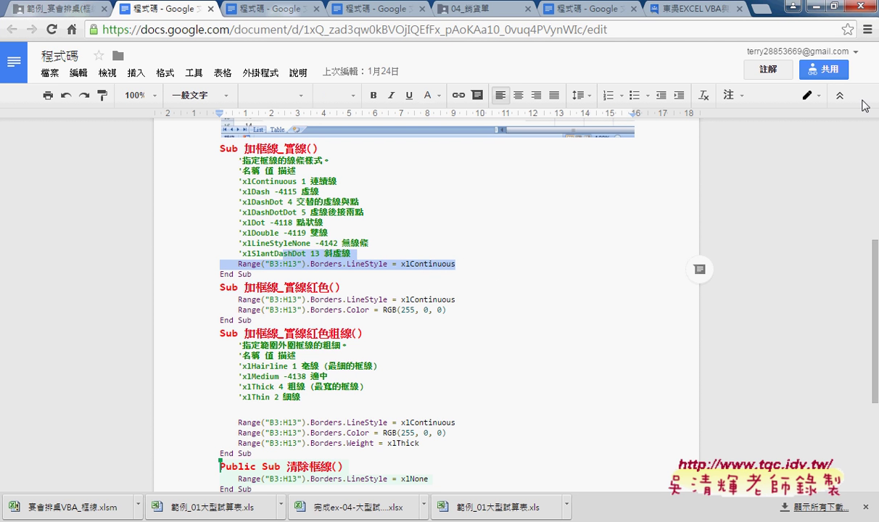
Minimize Chrome and bring the 宴會排桌VBA_框線 workbook back to the front.
click(814, 7)
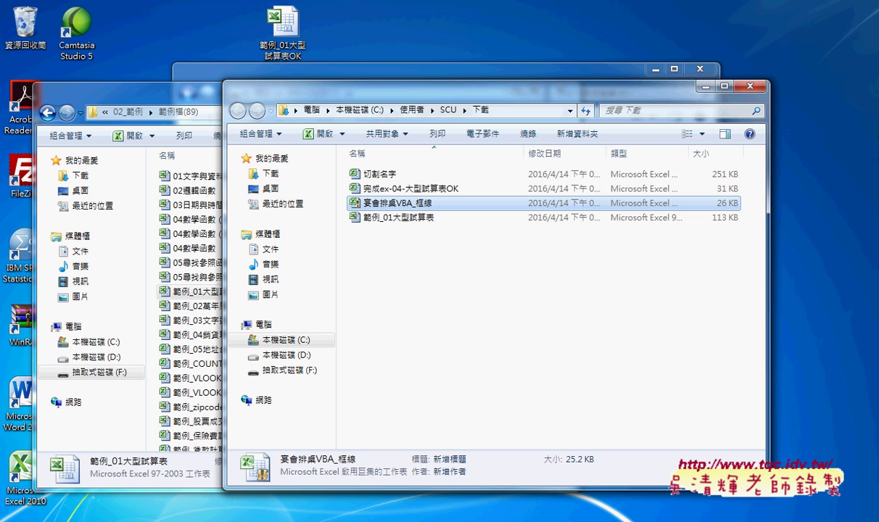
mouse_move(217, 516)
click(312, 482)
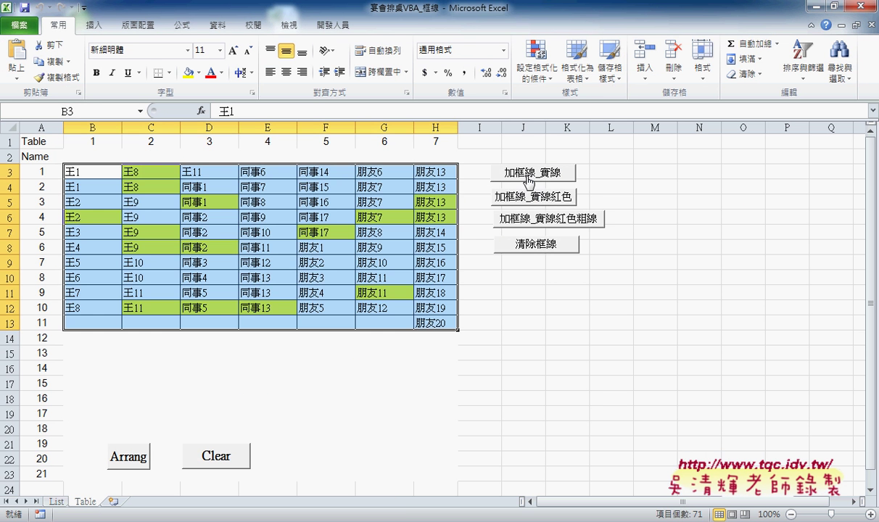
Open the 加框線_實線 button's macro code and select everything after Range("B3:H13") on its line.
right_click(527, 180)
click(544, 284)
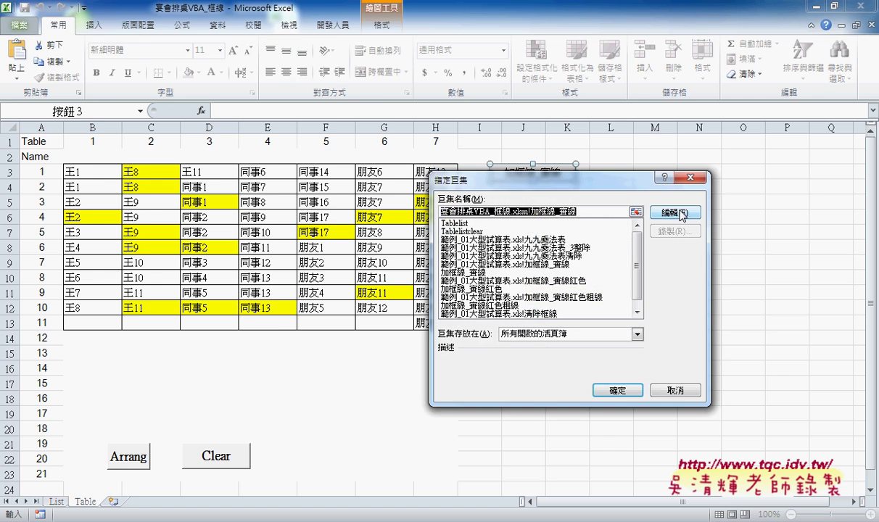
click(678, 213)
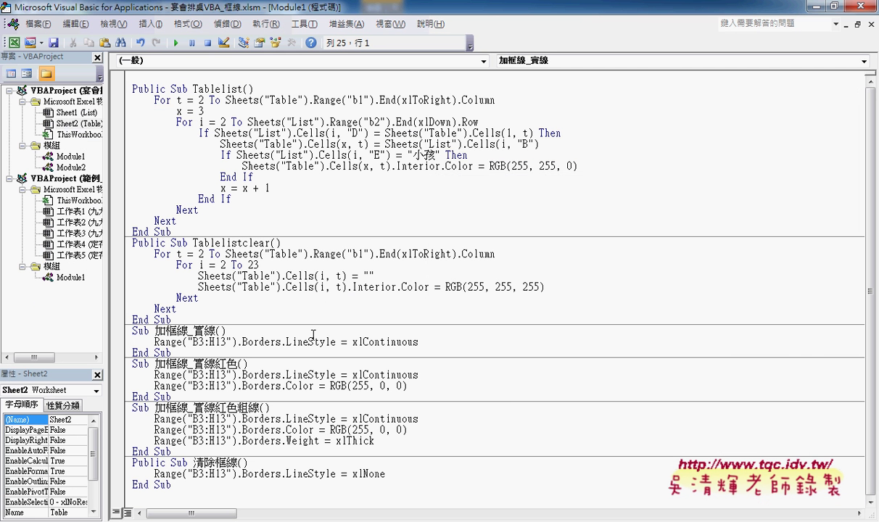
drag(237, 342, 419, 341)
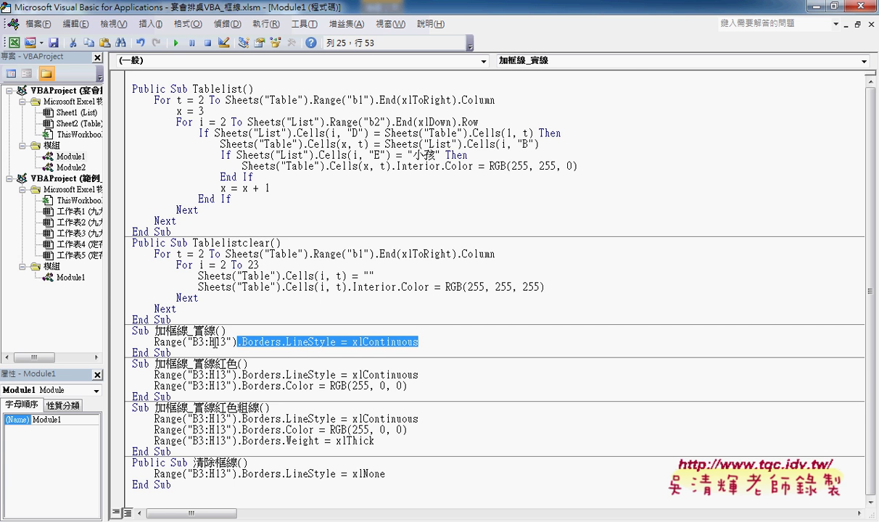
Retype .Borders.LineStyle = with IntelliSense completions, leaving the value blank, and place the caret in LineStyle.
text(.)
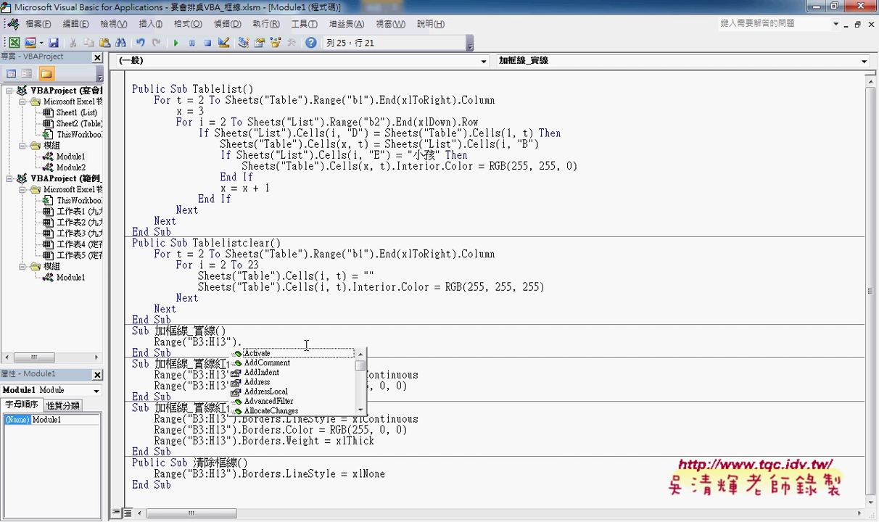
text(B)
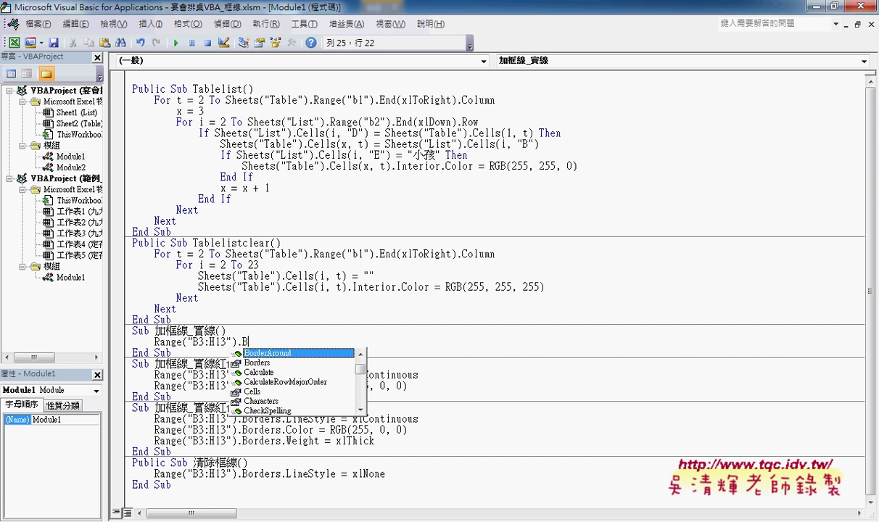
click(298, 363)
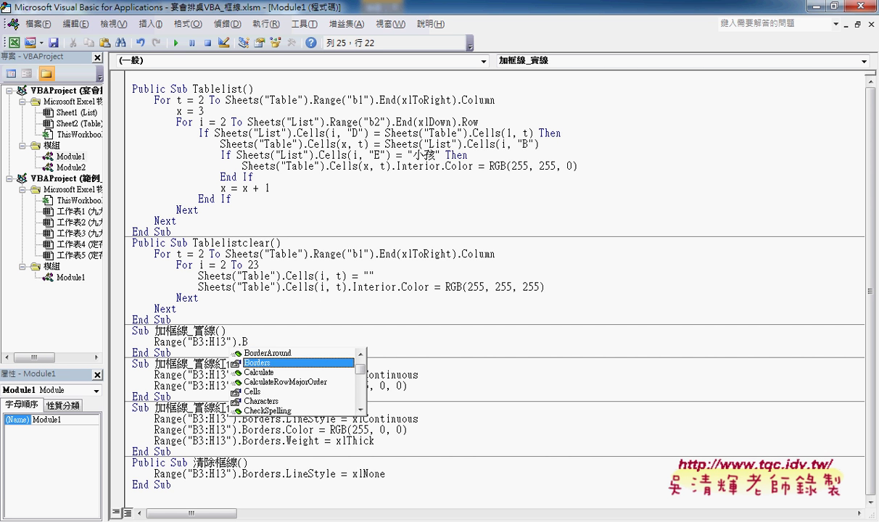
key(Tab)
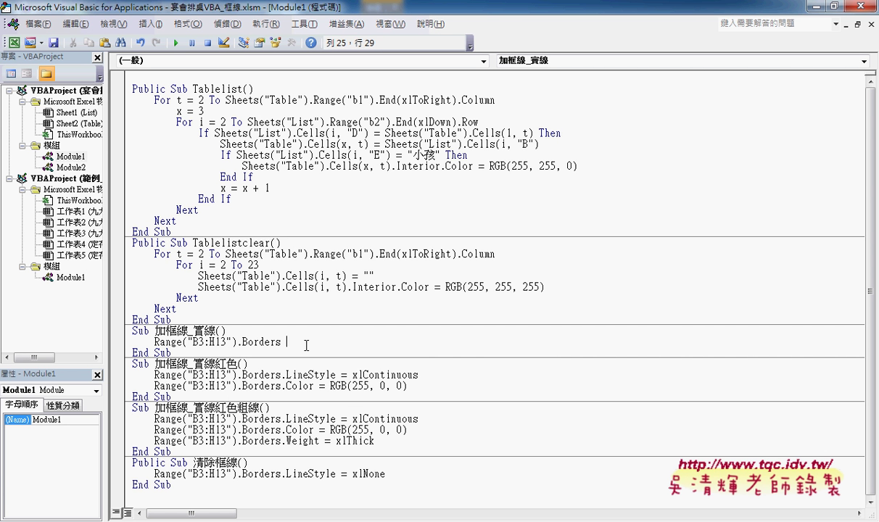
key(BackSpace)
text(.)
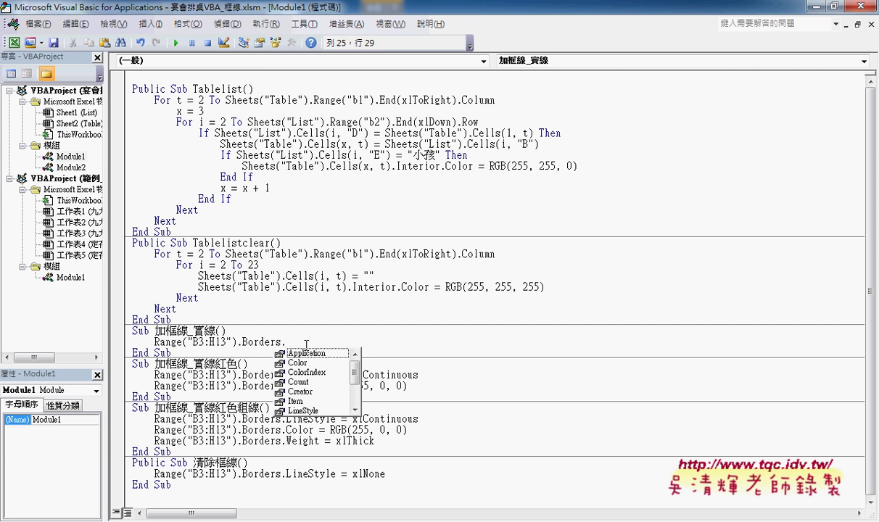
text(l)
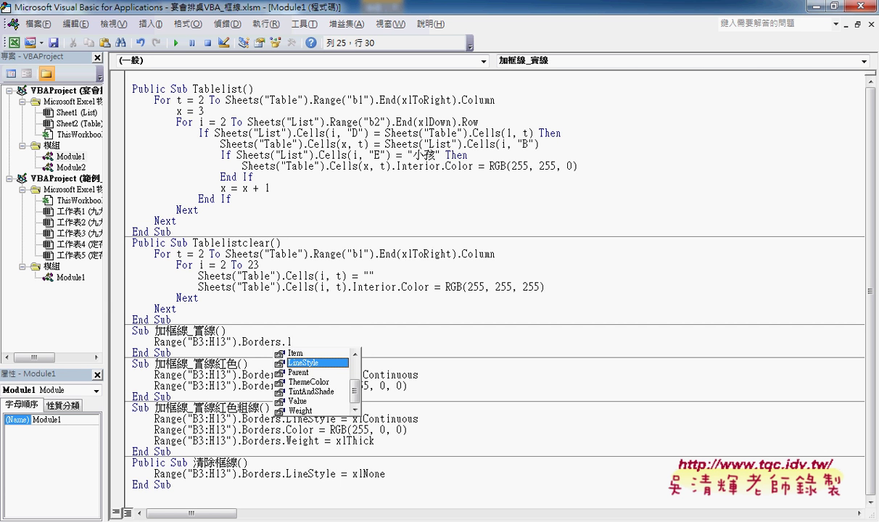
key(Tab)
text(=)
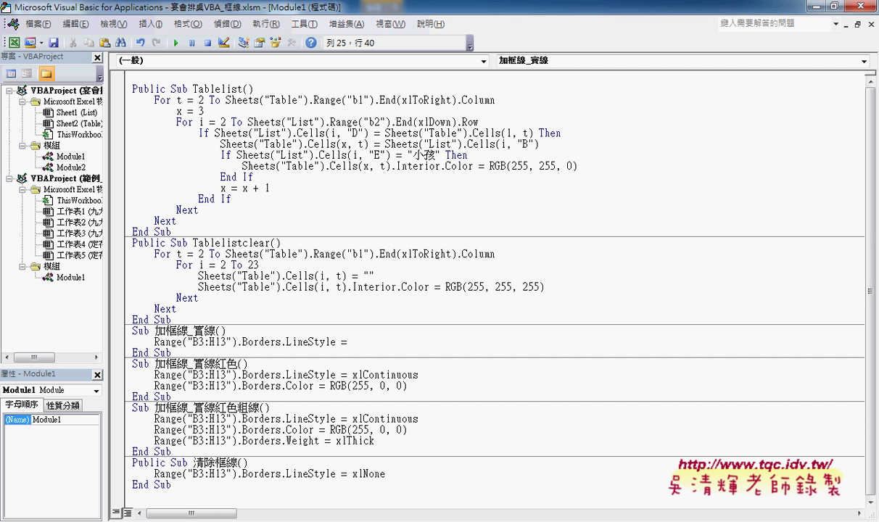
click(319, 341)
Press F1 on LineStyle to bring up the Borders.LineStyle help page.
key(F1)
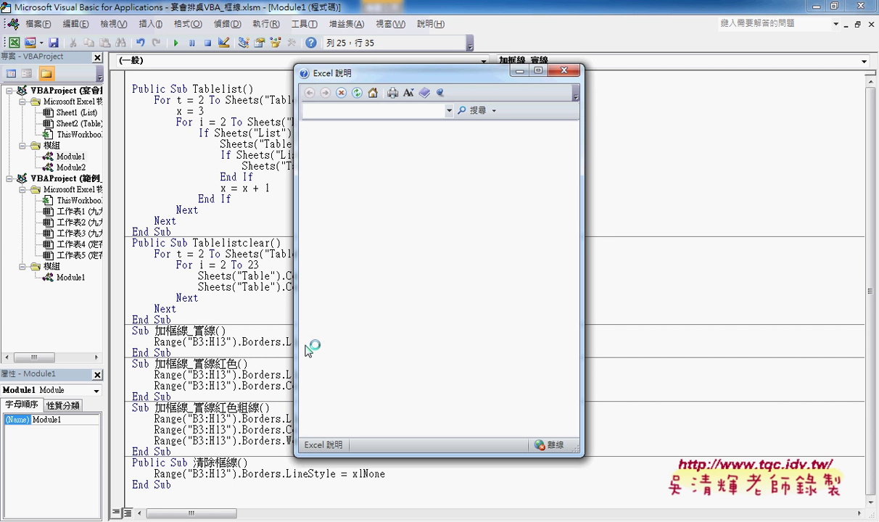